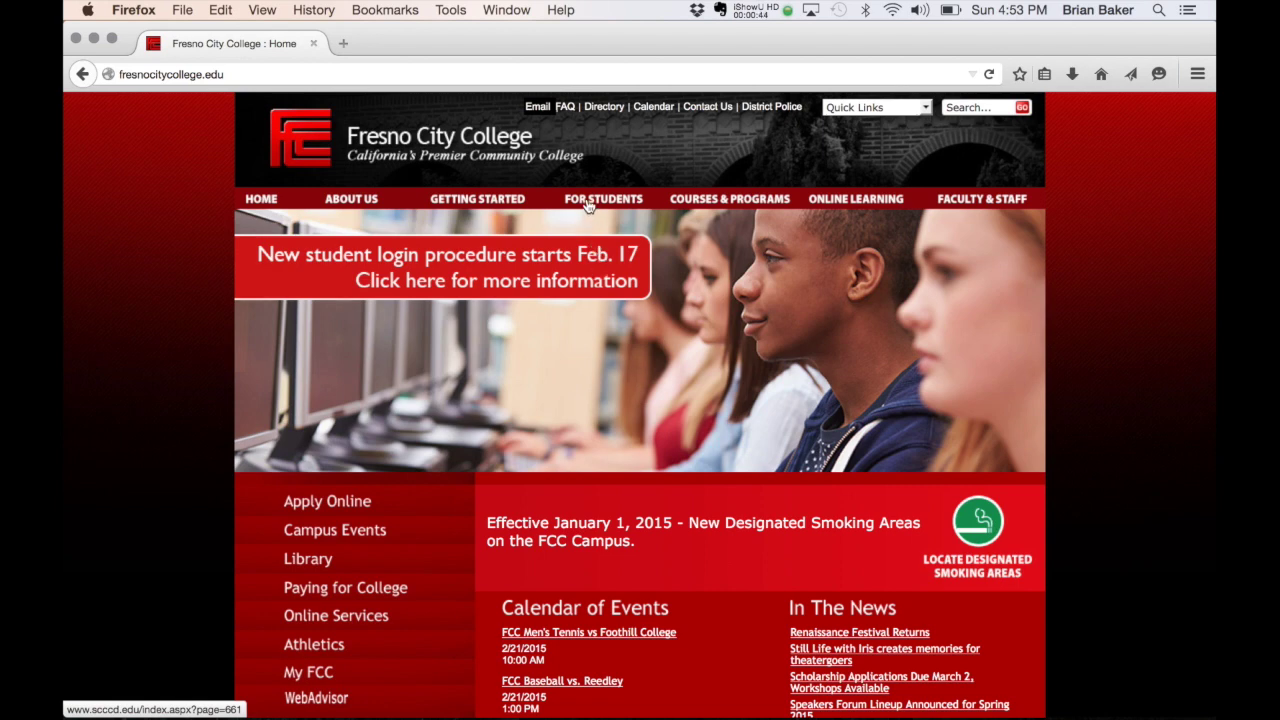
Step: Open the Student Email page via FOR STUDENTS > Email & Wifi and scroll down it
mouse_move(586, 203)
mouse_move(581, 404)
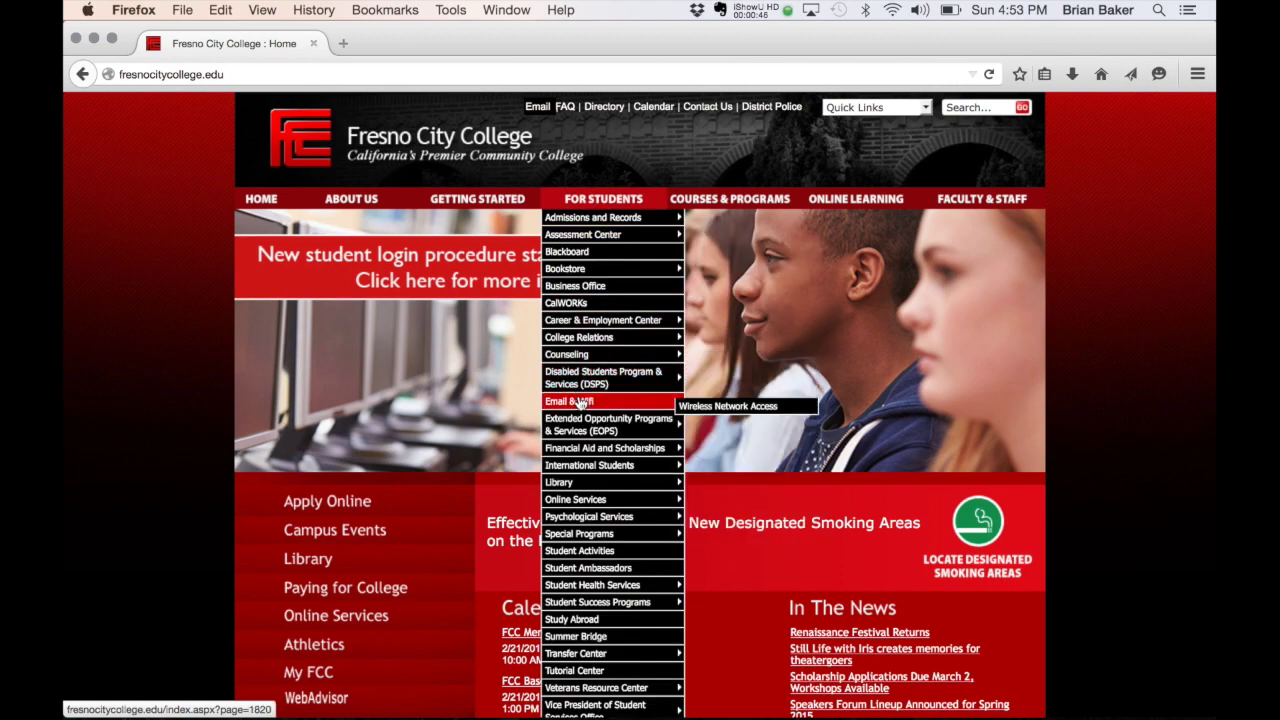
left_click(581, 404)
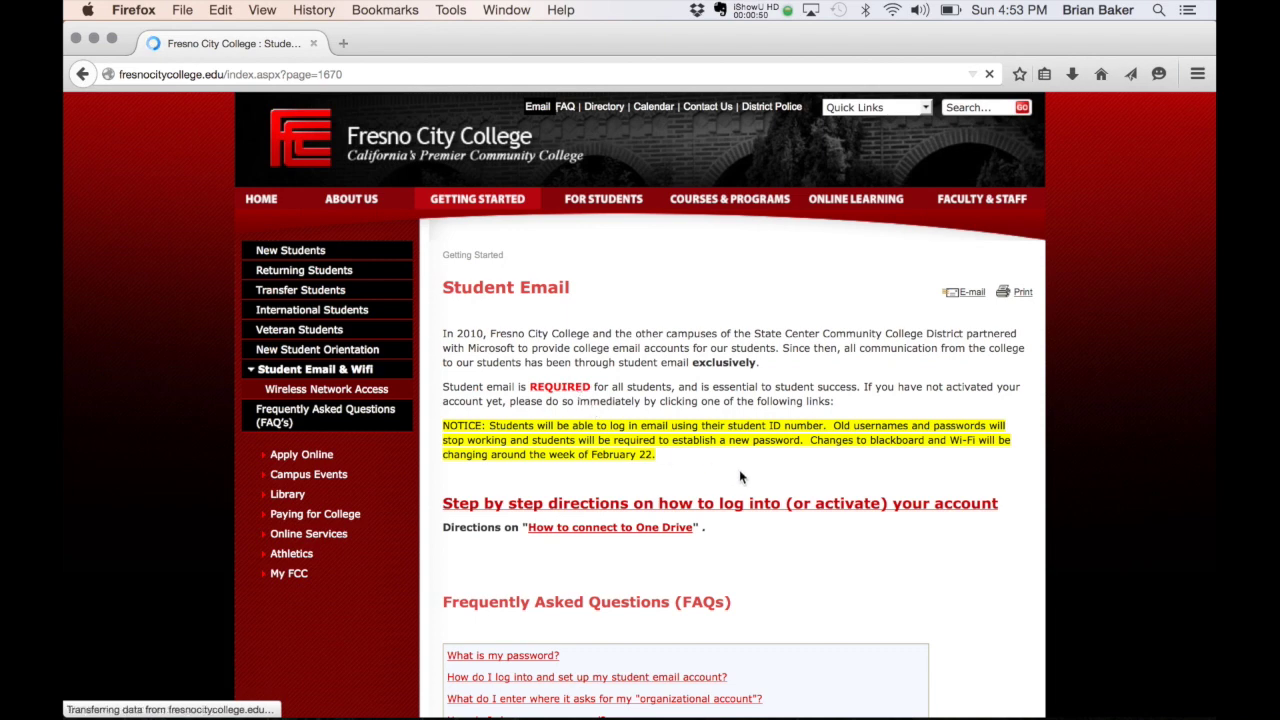
scroll(716, 476, "down", 2)
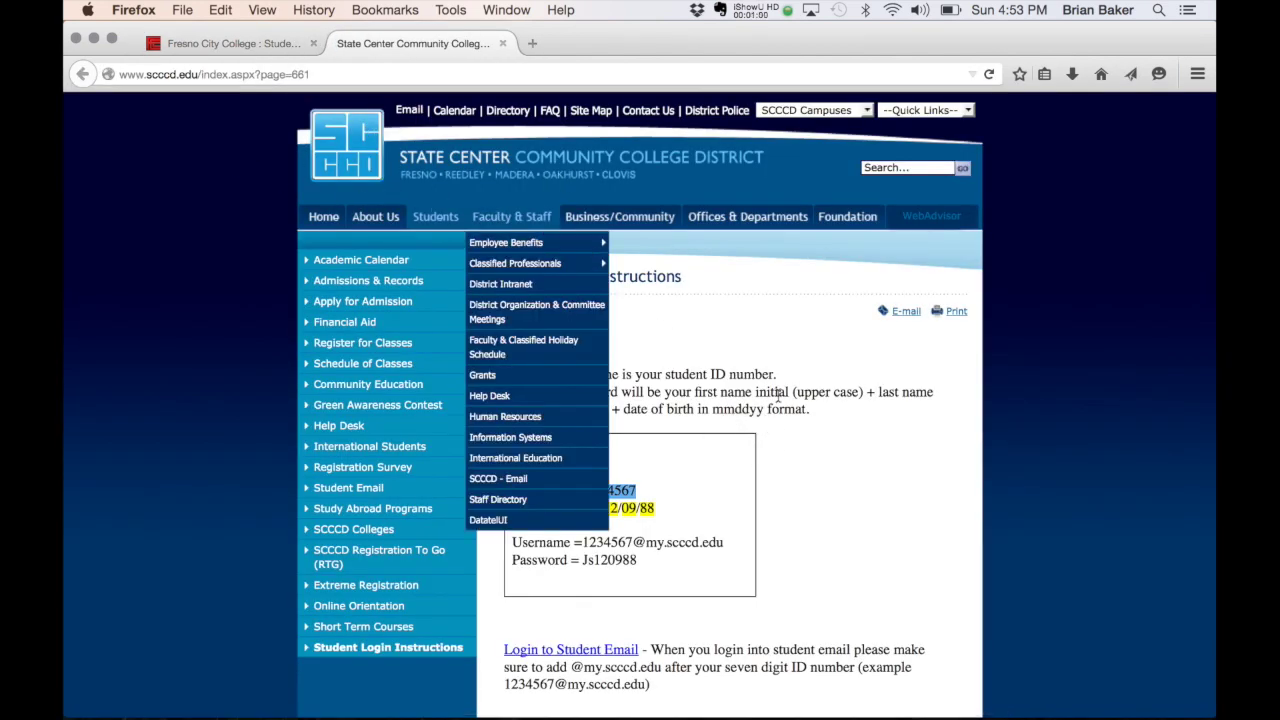
scroll(778, 396, "down", 1)
scroll(777, 395, "down", 2)
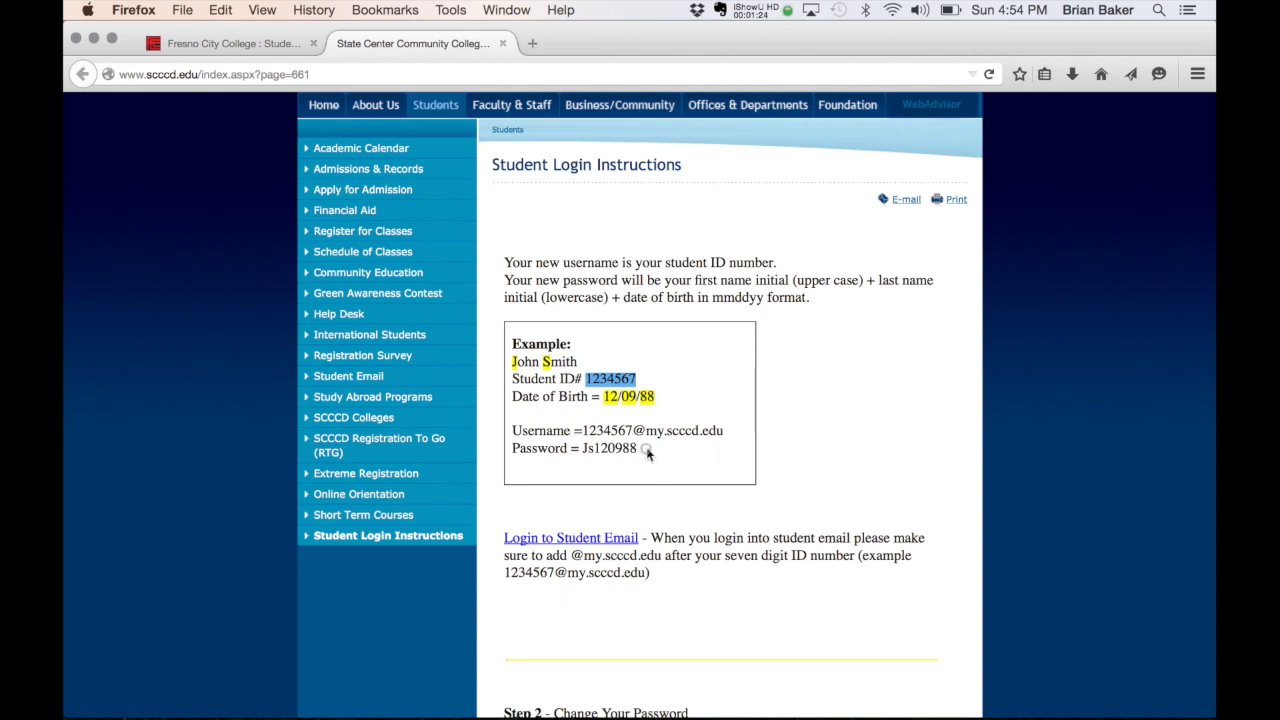
left_click_drag(647, 447, 588, 456)
left_click(661, 463)
left_click(503, 43)
Step: Open the Office 365 student email sign-in from the Email > Student link at the top
mouse_move(531, 238)
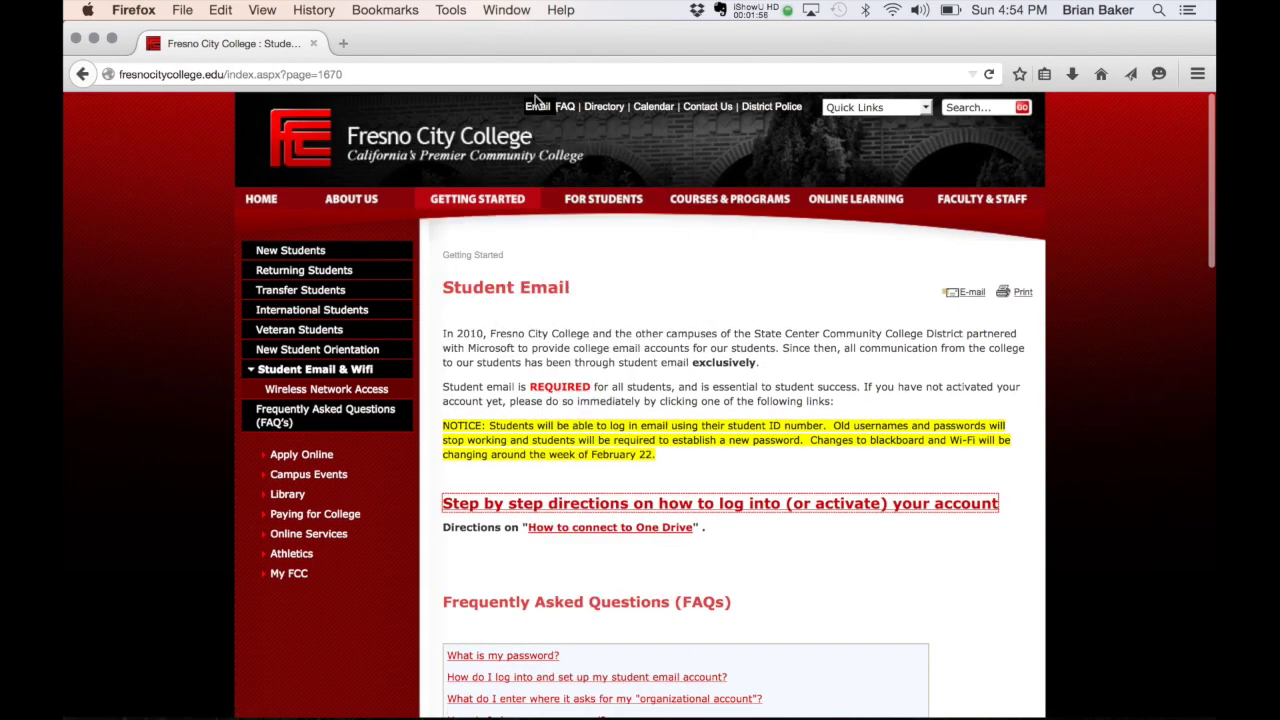
mouse_move(538, 106)
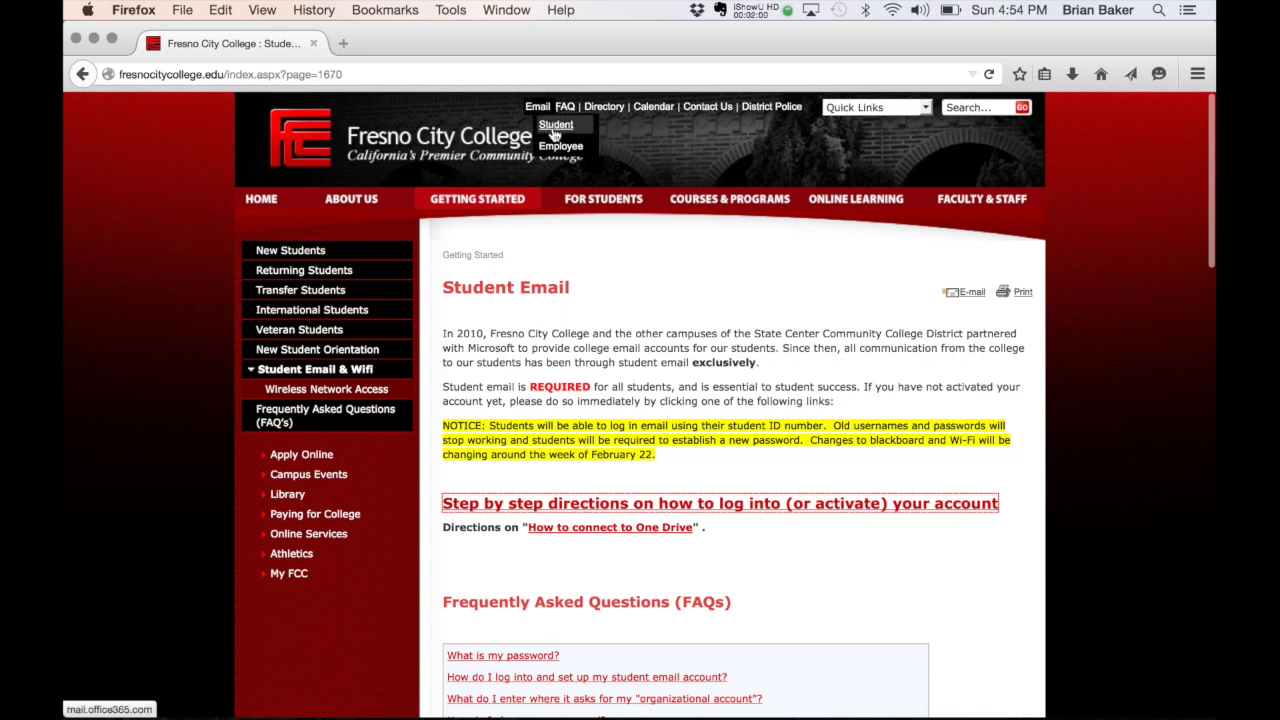
left_click(555, 133)
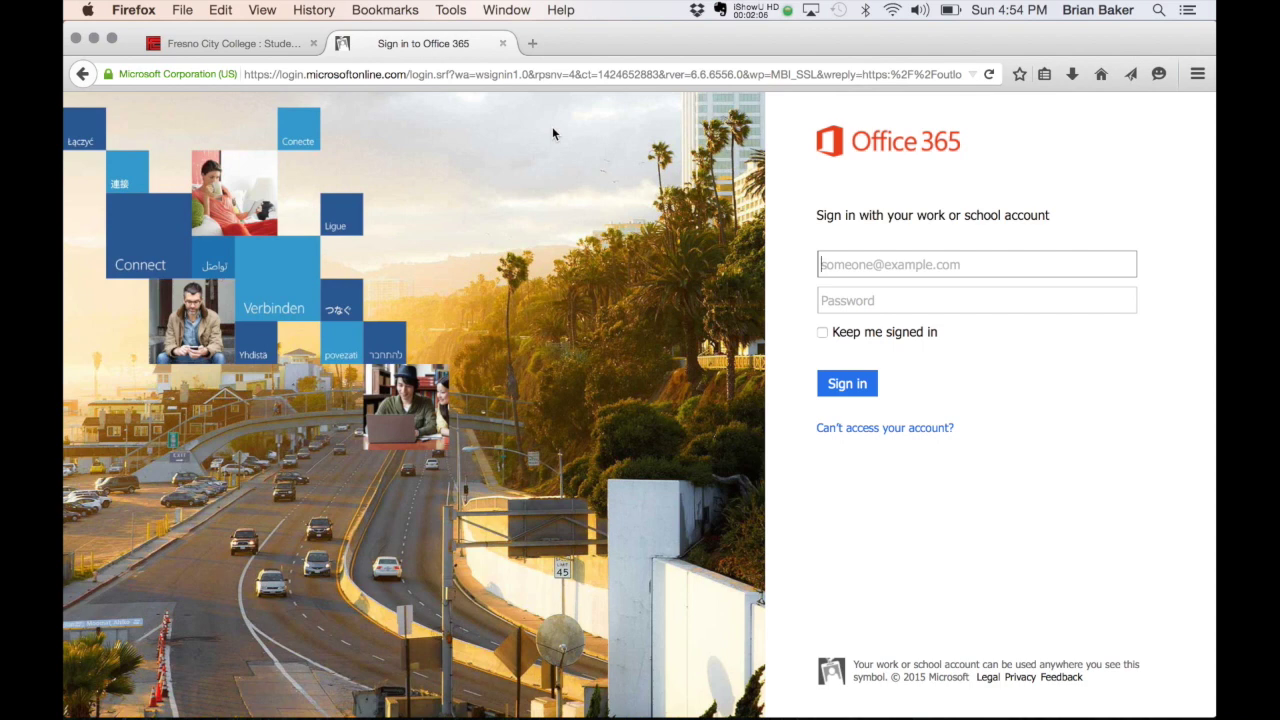
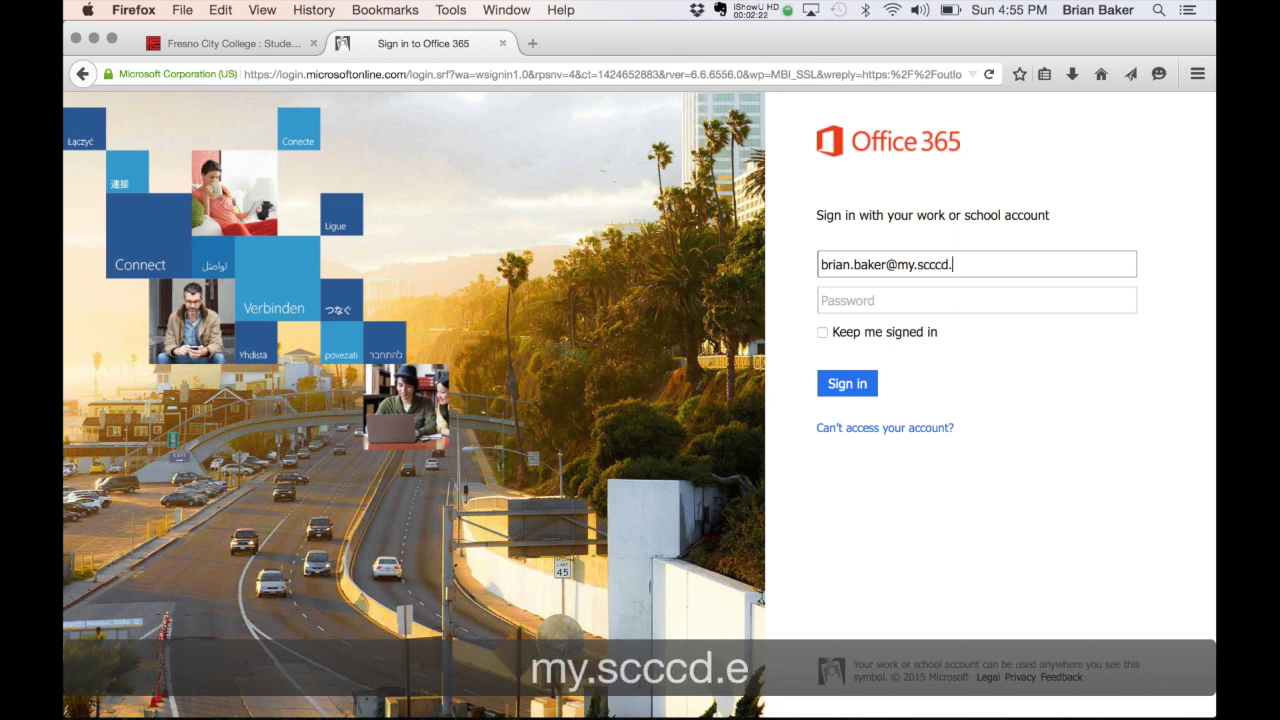
Step: Enter the student email address and password and submit the sign-in
key("Tab")
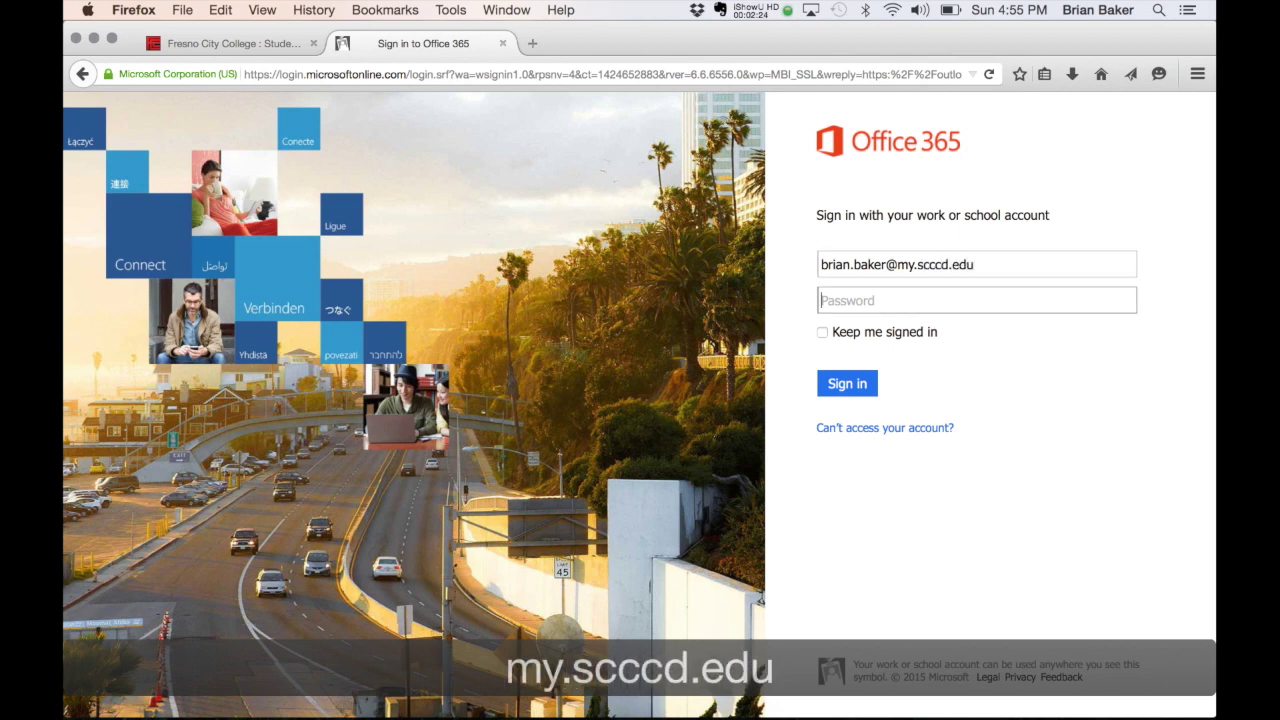
type("•••••••••")
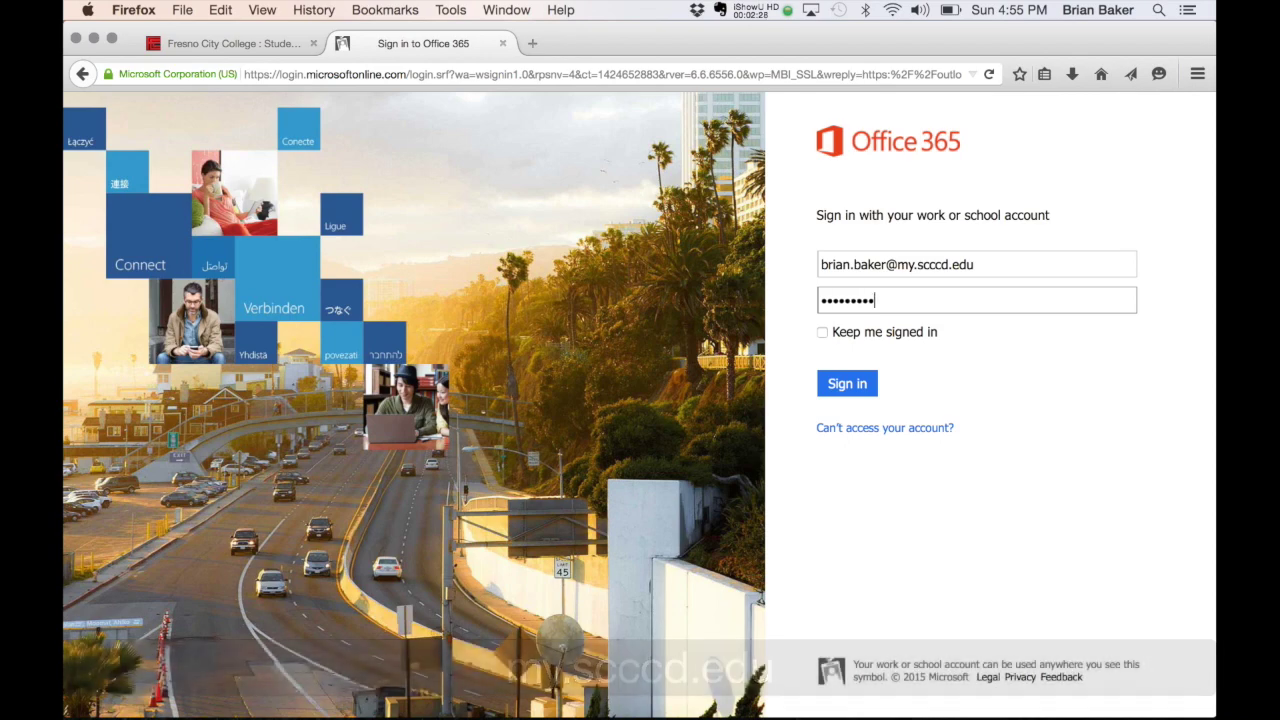
key("Return")
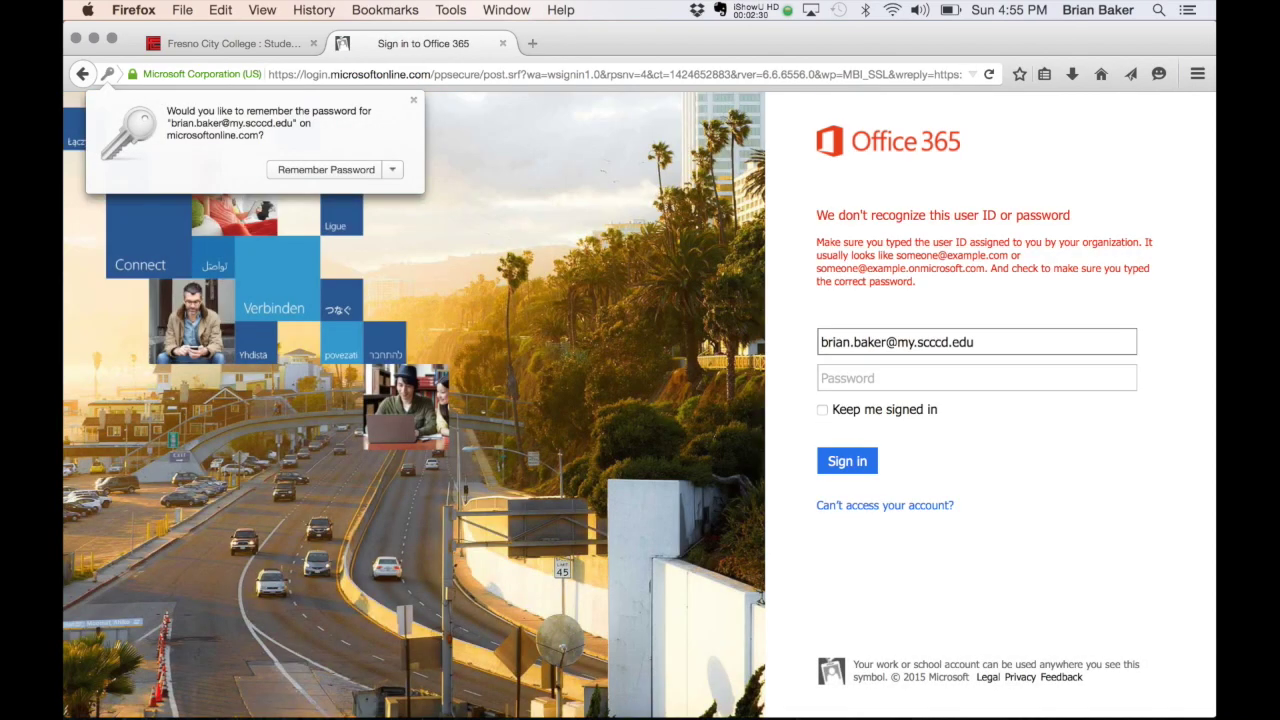
Step: Dismiss the remember-password prompt, retype the password and submit the sign-in again
left_click(415, 104)
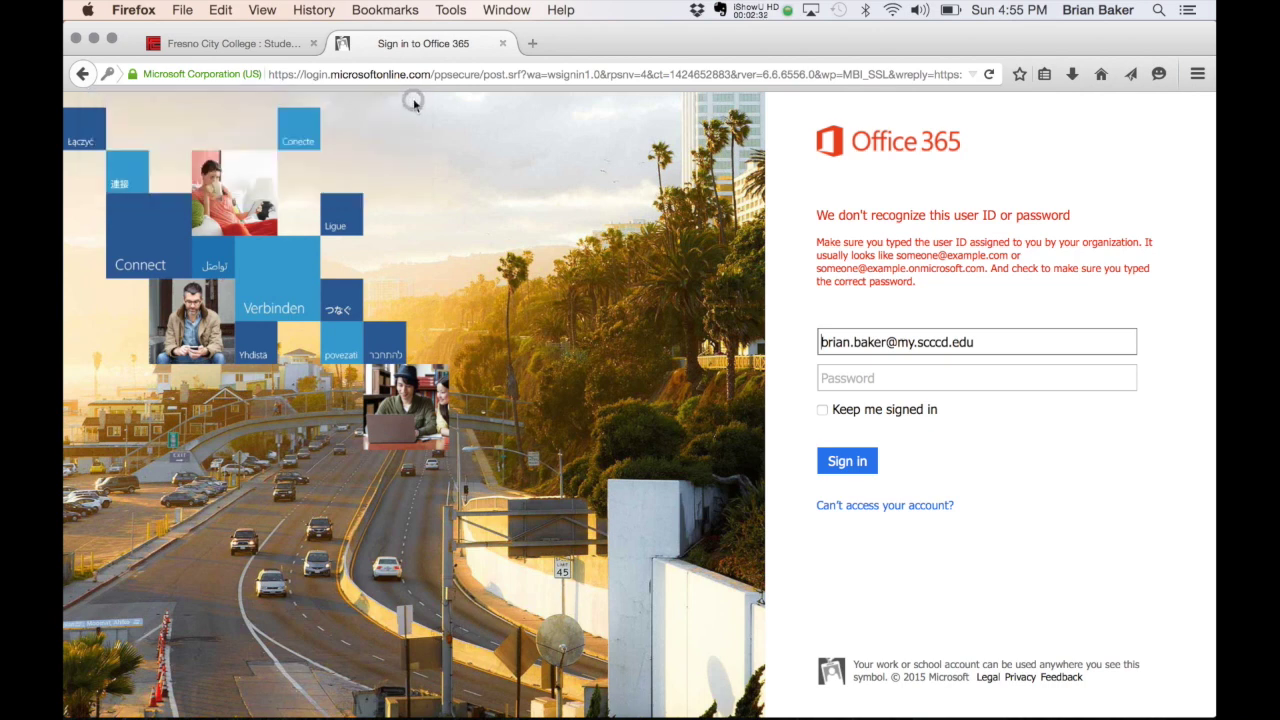
left_click(945, 382)
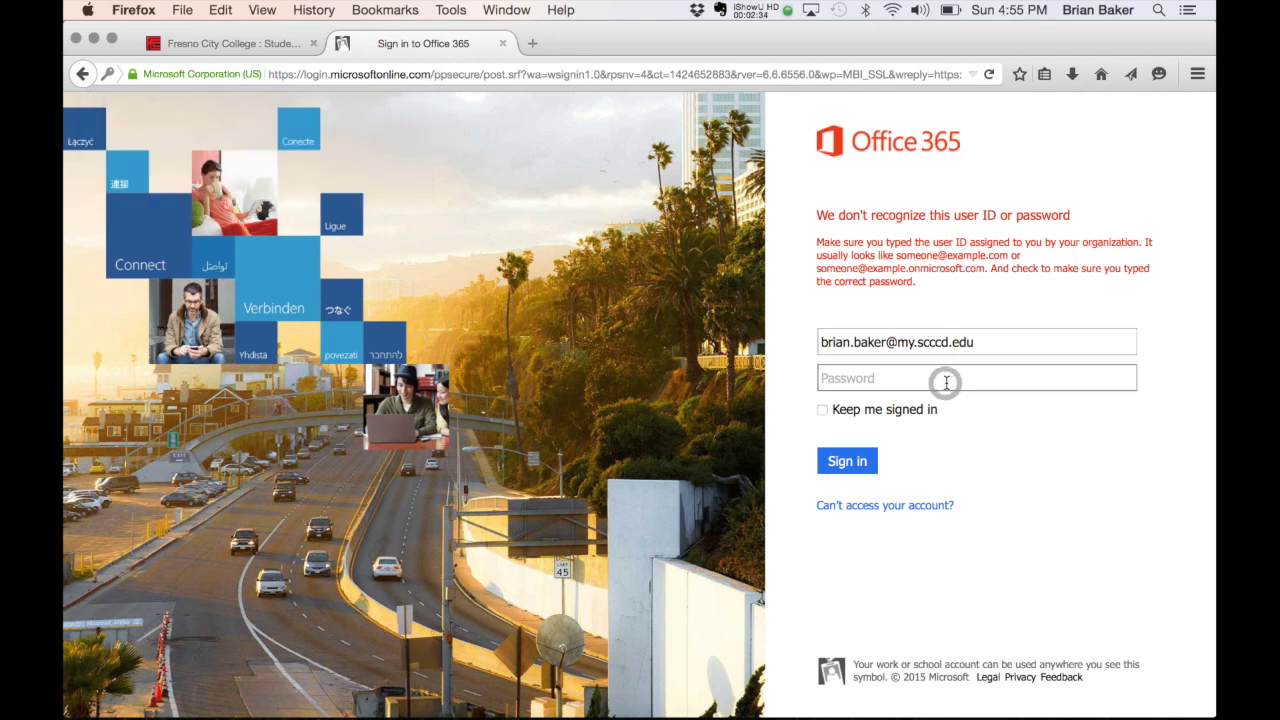
type("••••••••••")
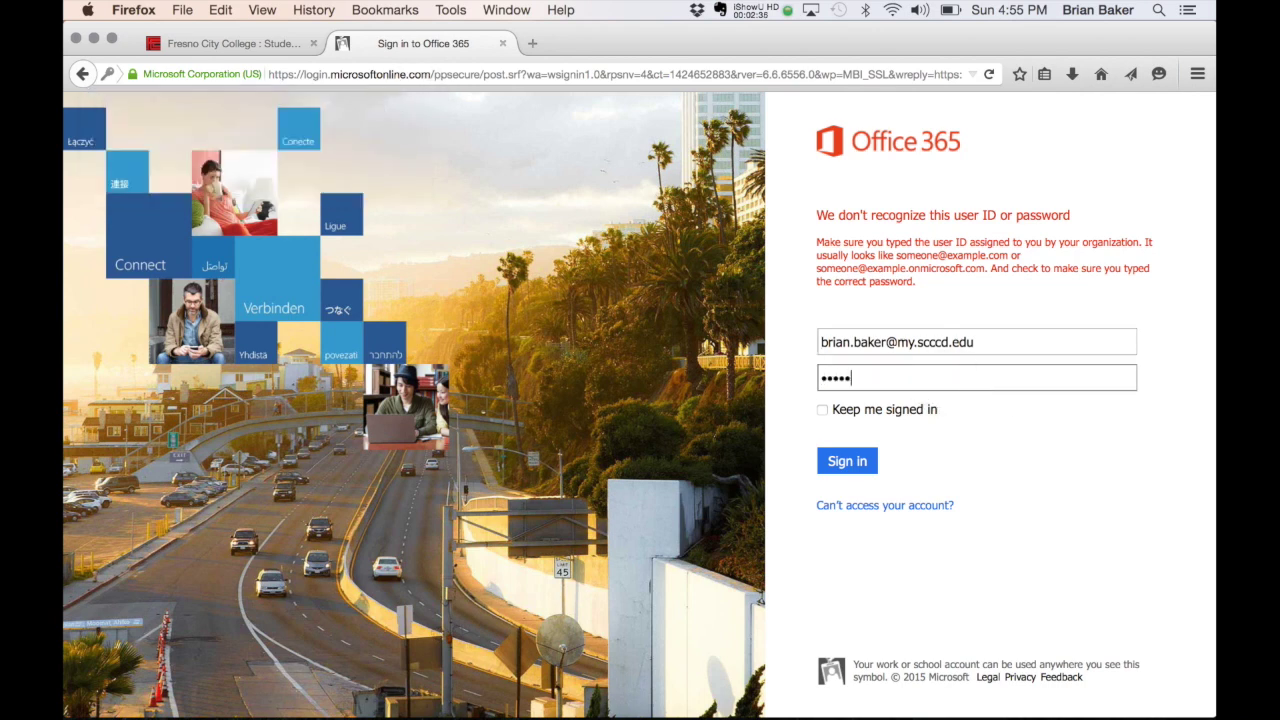
key("Return")
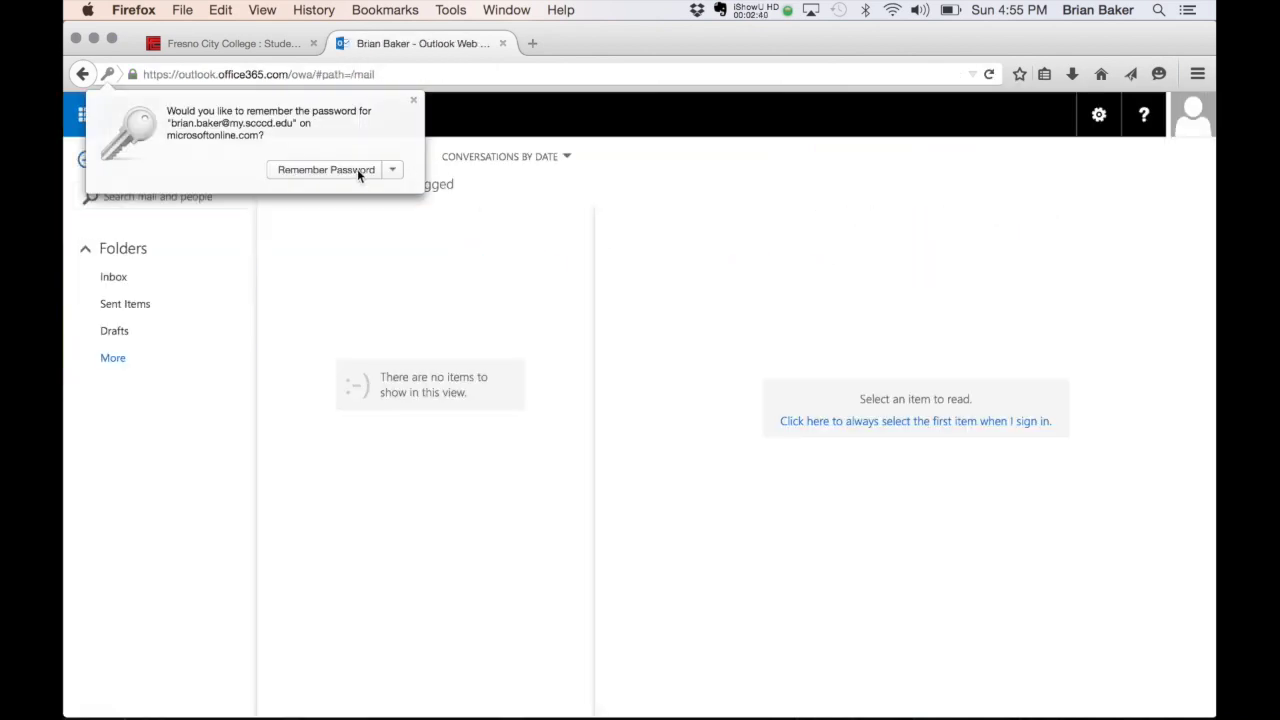
Step: Choose Remember Password in Firefox's prompt to save the Office 365 login
left_click(357, 170)
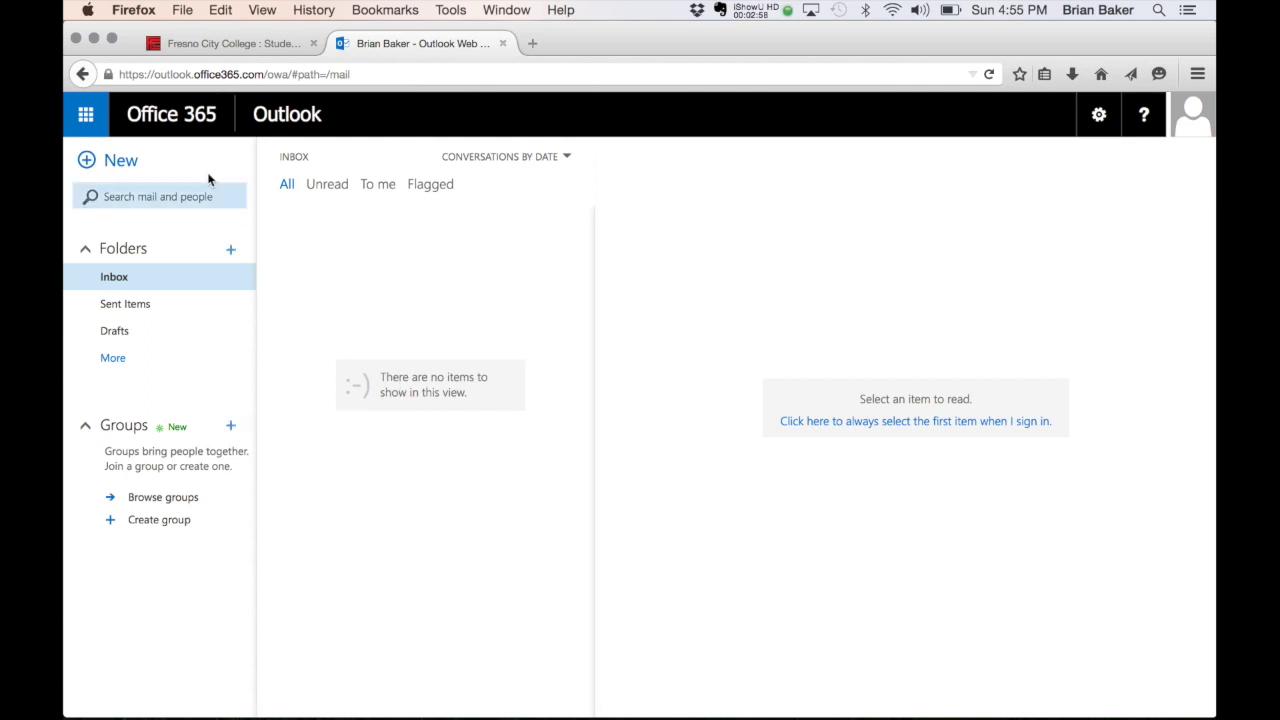
Step: Go to the Office 365 home page and follow the 'On a PC or Mac' install link
left_click(184, 120)
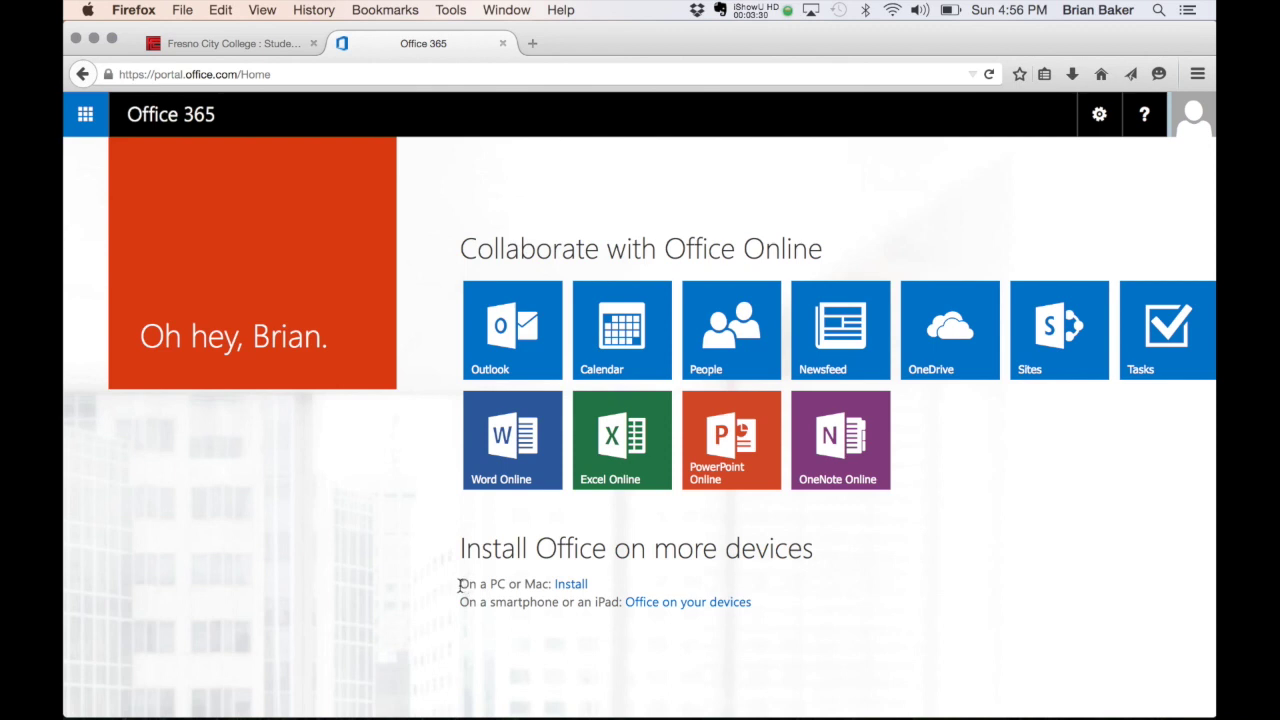
left_click_drag(459, 584, 593, 585)
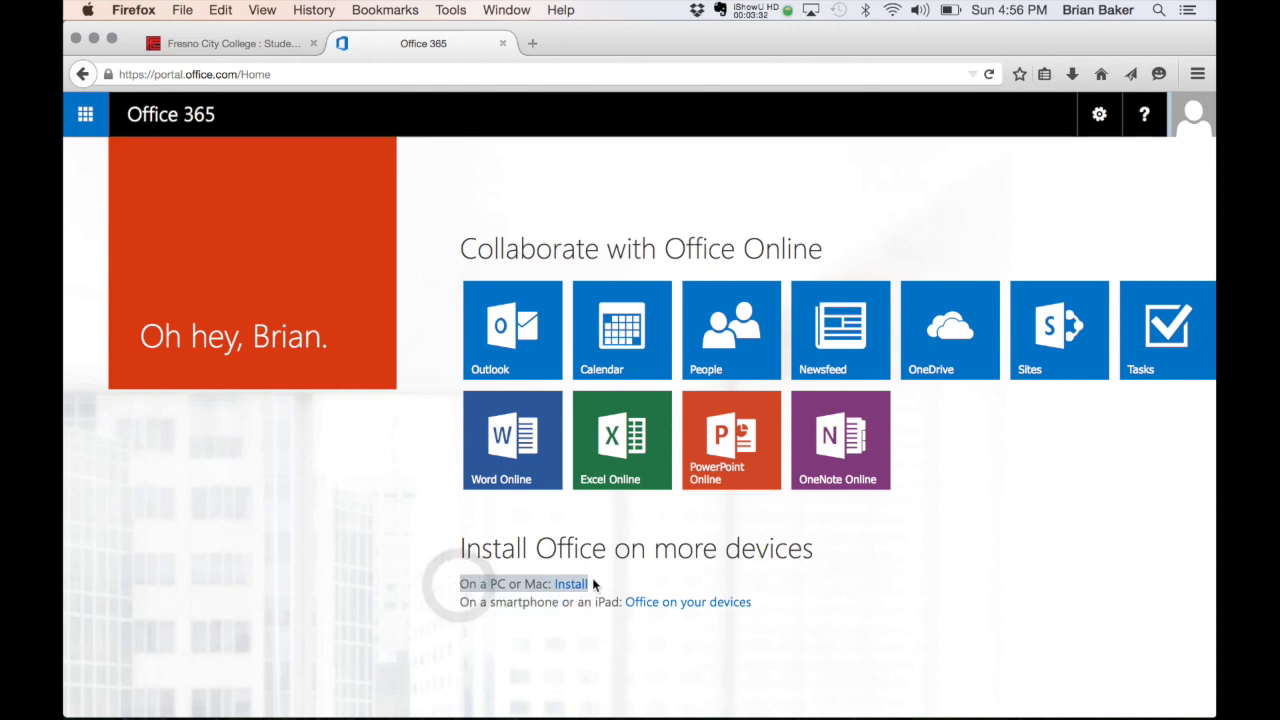
left_click(601, 584)
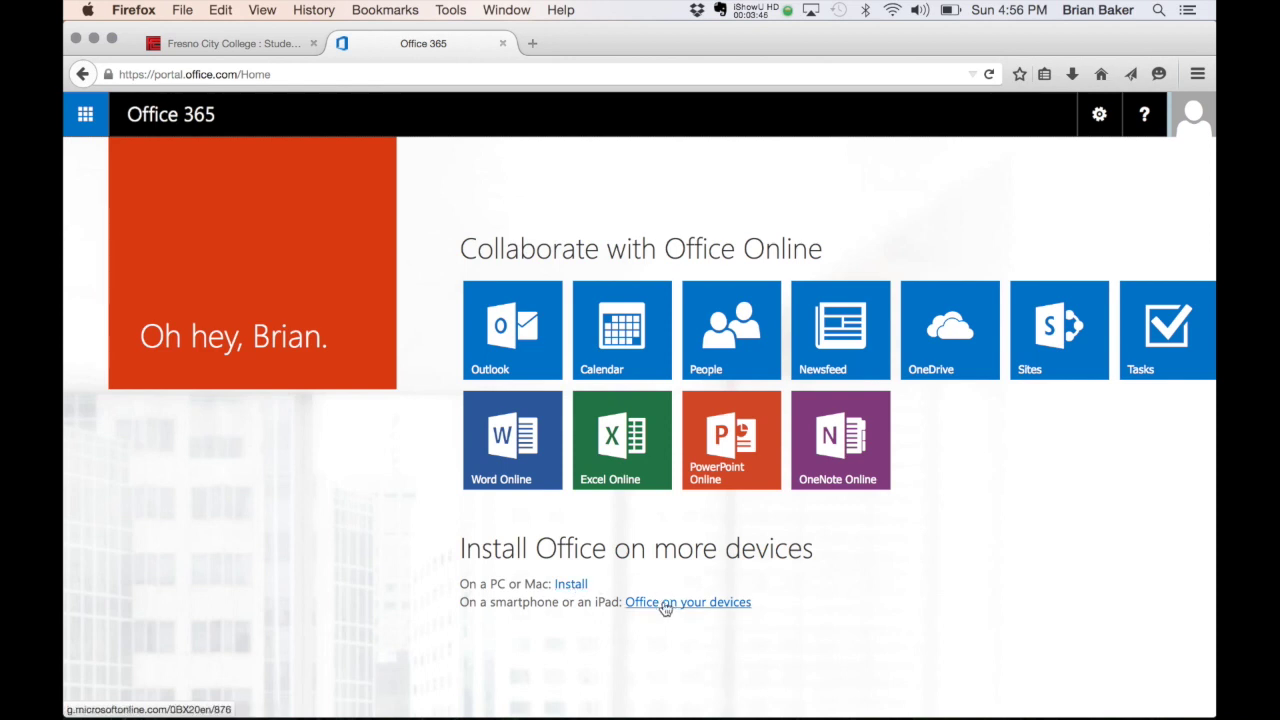
left_click(576, 586)
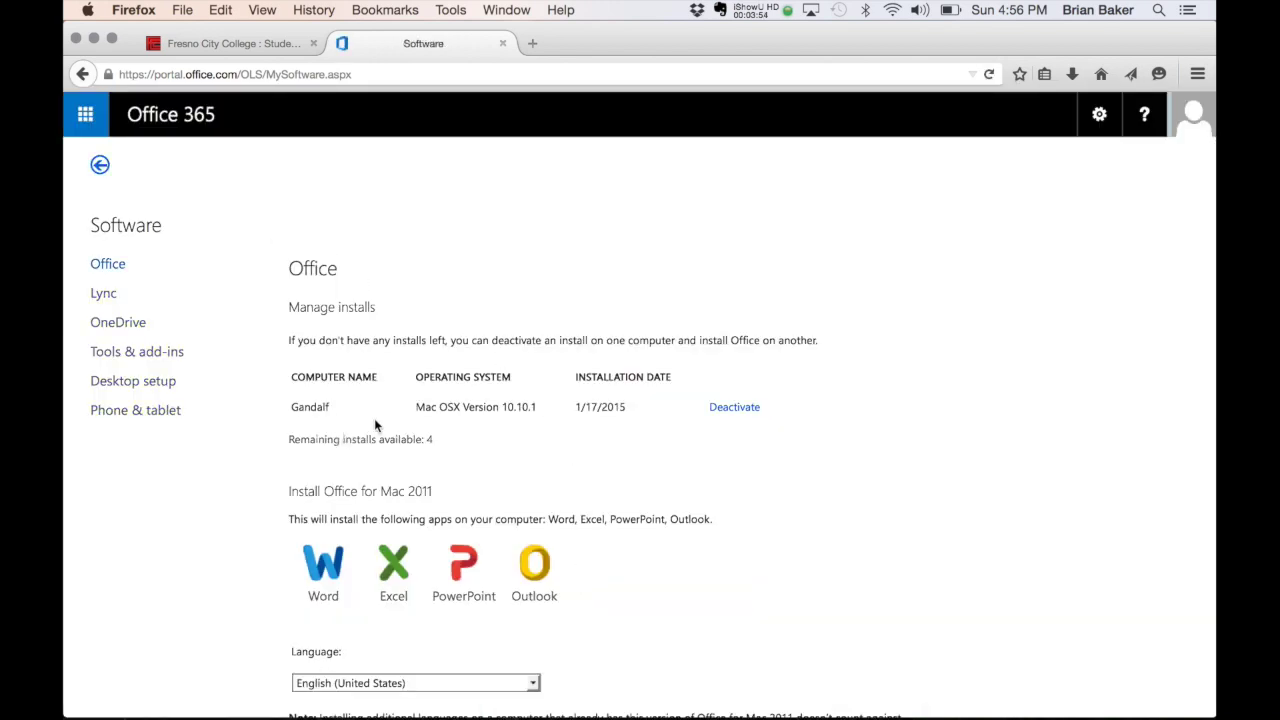
Step: Review the Software page and start the Office for Mac 2011 install download
scroll(375, 417, "down", 3)
scroll(378, 418, "up", 2)
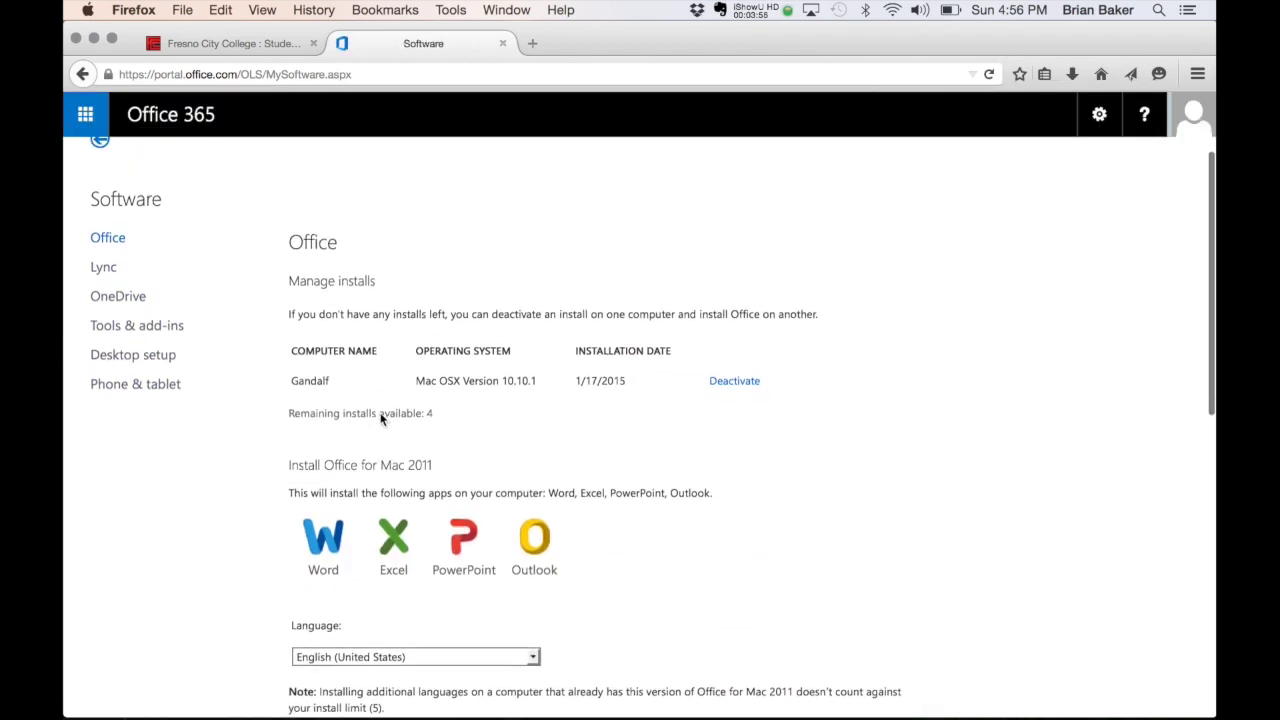
scroll(380, 418, "up", 1)
scroll(380, 418, "down", 3)
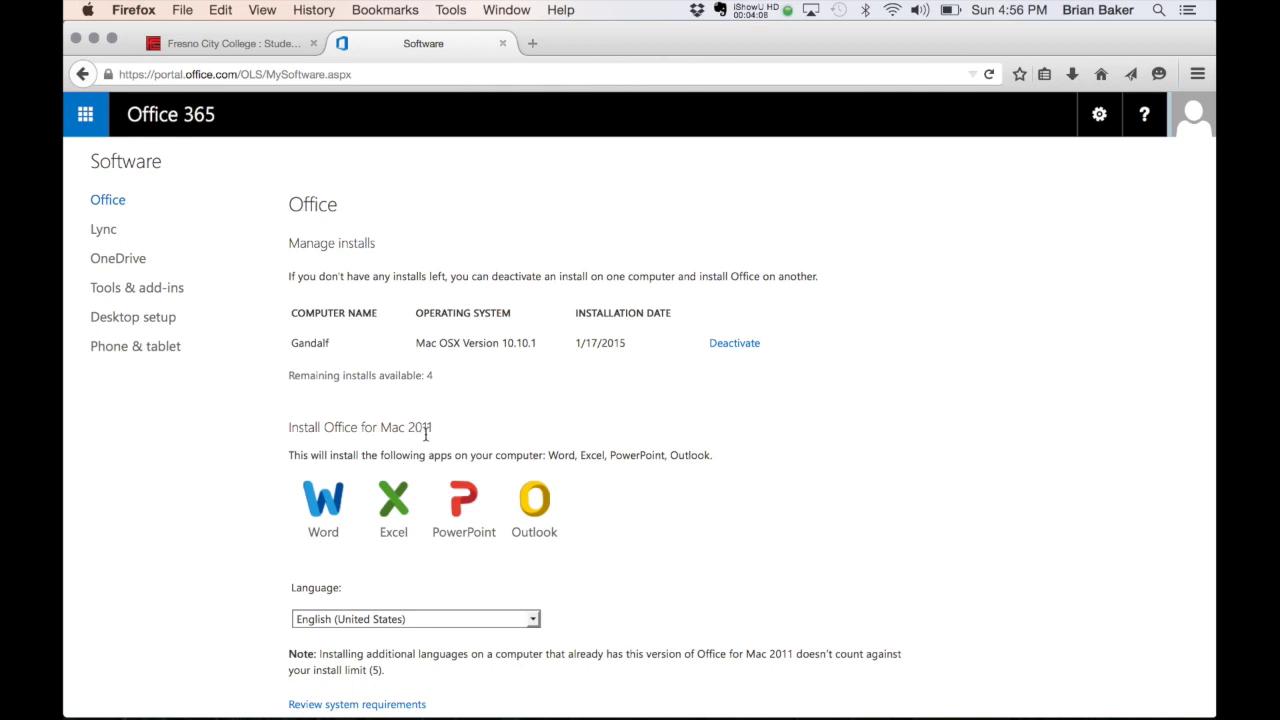
scroll(425, 435, "up", 1)
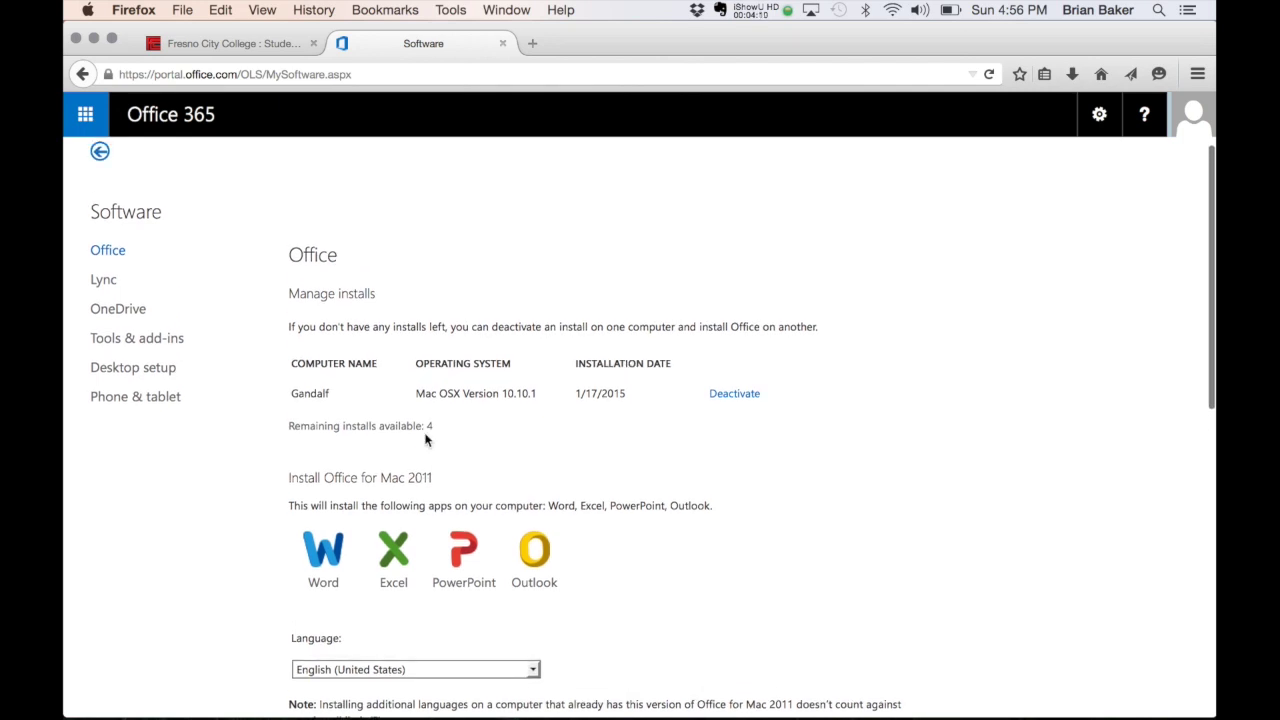
scroll(502, 545, "down", 2)
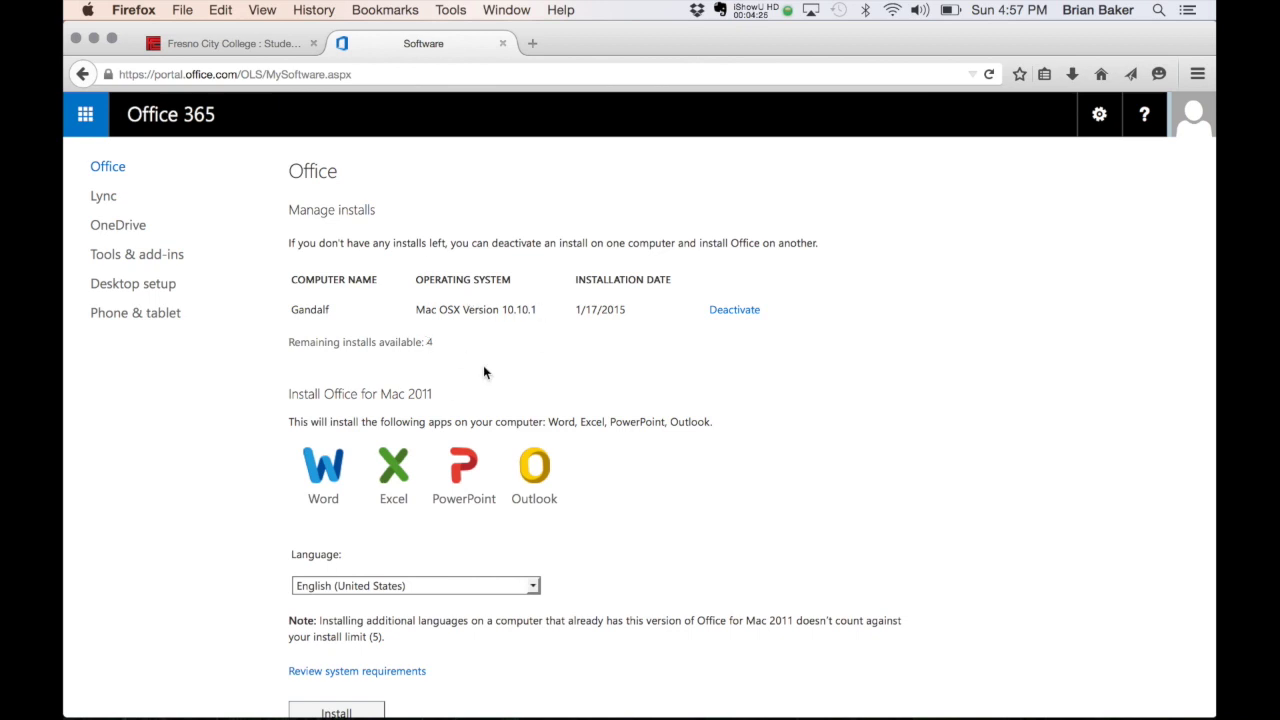
scroll(483, 372, "down", 3)
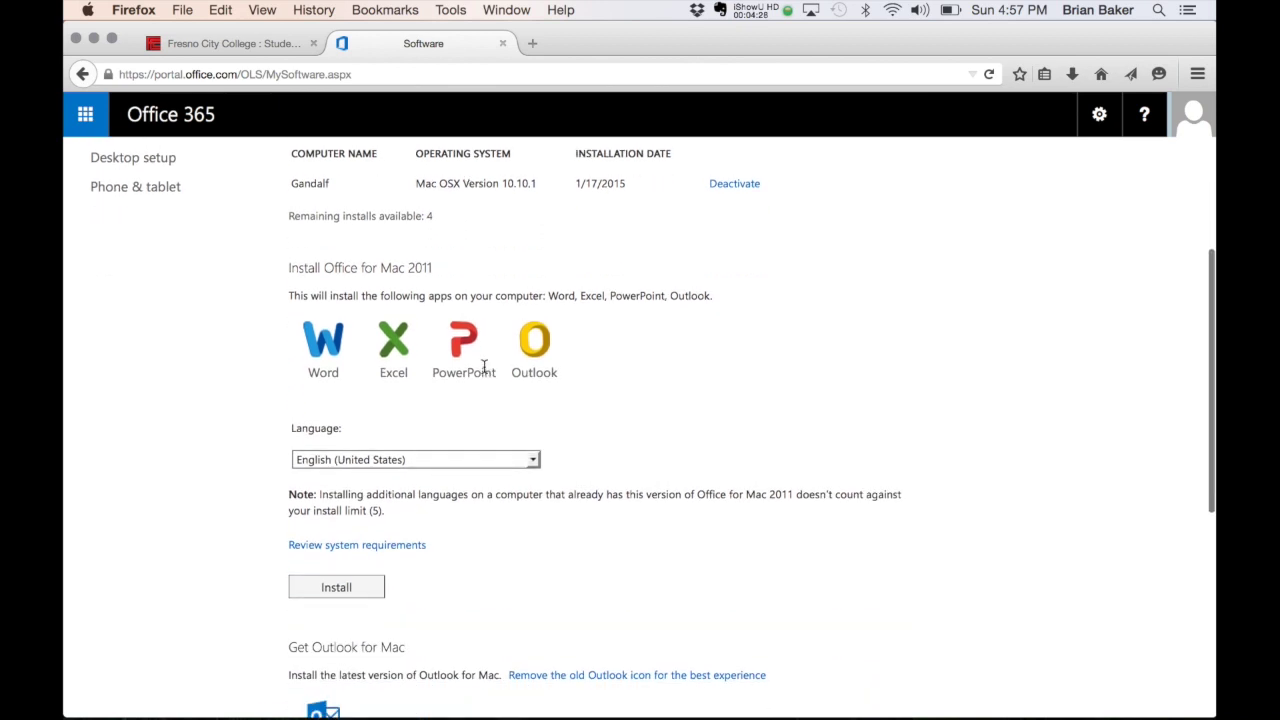
scroll(483, 368, "down", 4)
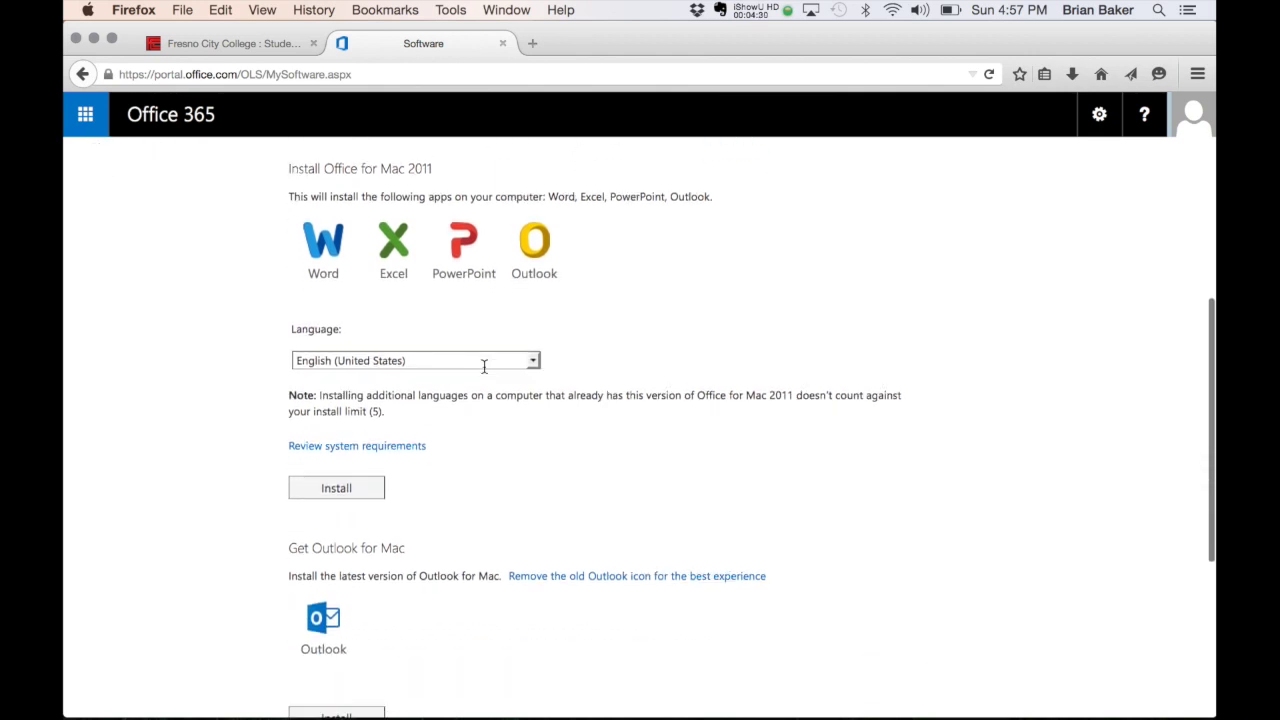
scroll(483, 372, "down", 3)
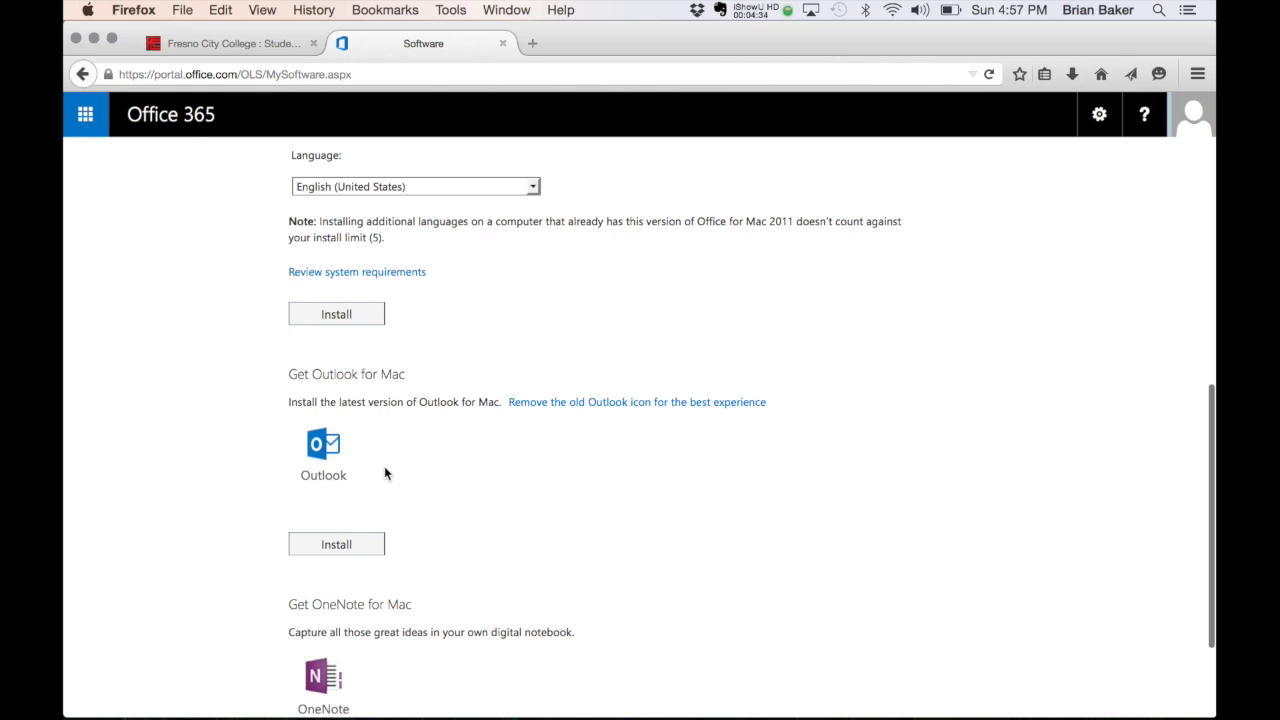
scroll(385, 468, "up", 1)
scroll(384, 466, "up", 3)
scroll(386, 471, "down", 3)
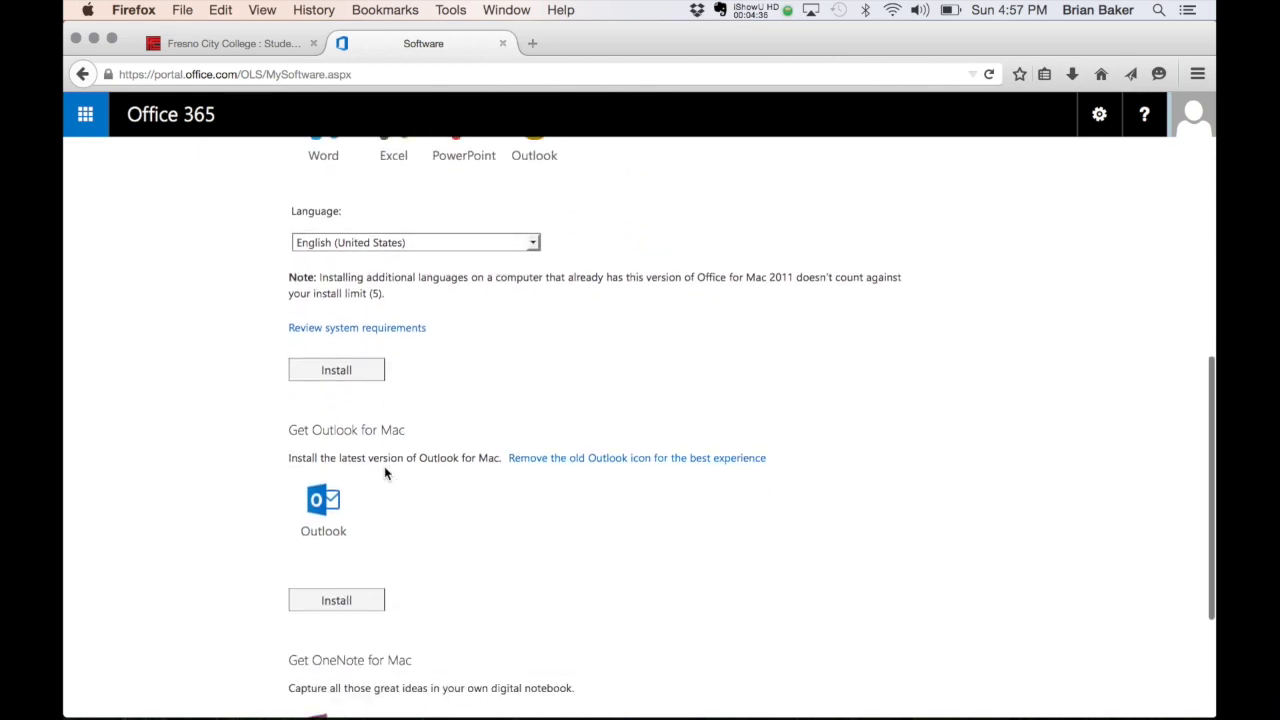
scroll(408, 488, "up", 5)
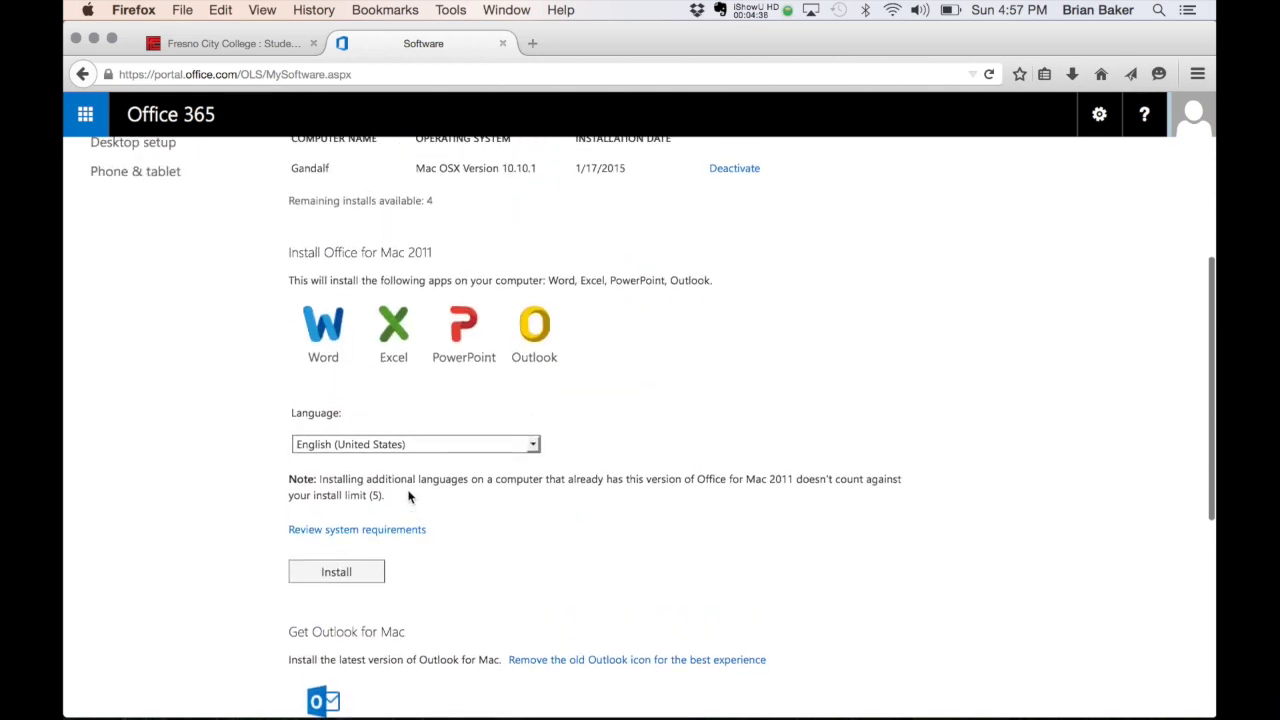
scroll(408, 490, "up", 1)
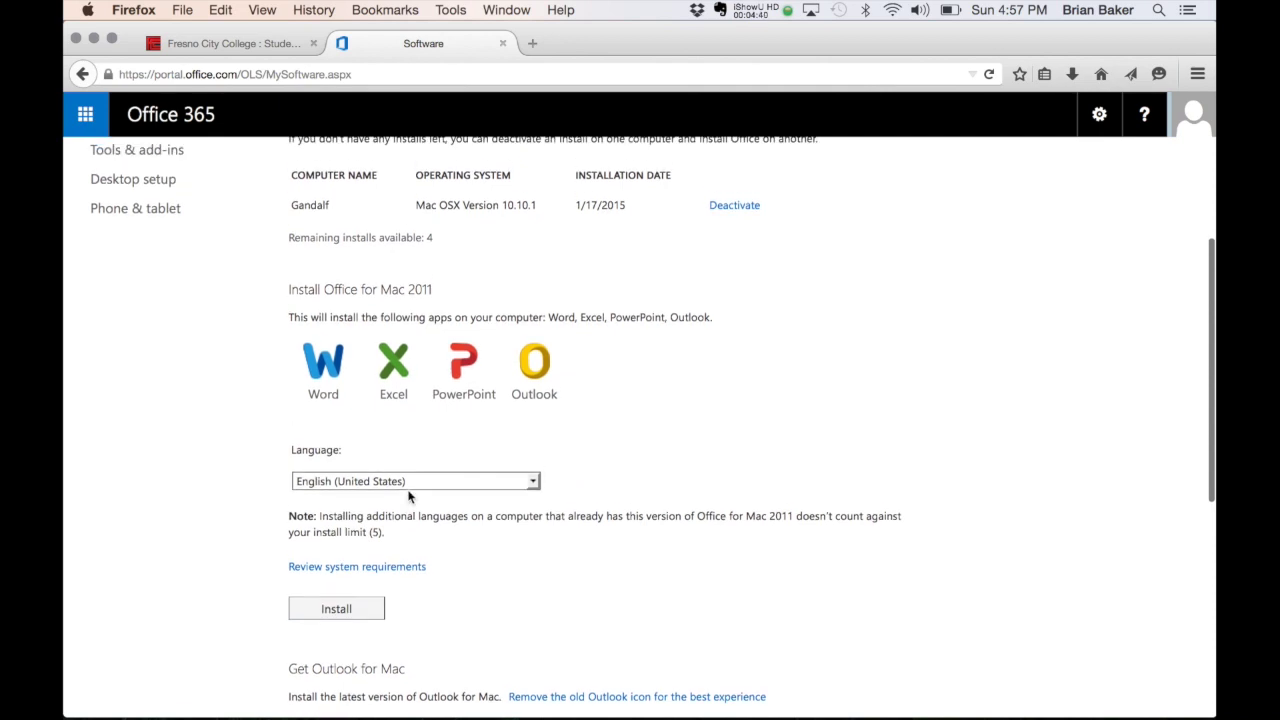
left_click(337, 608)
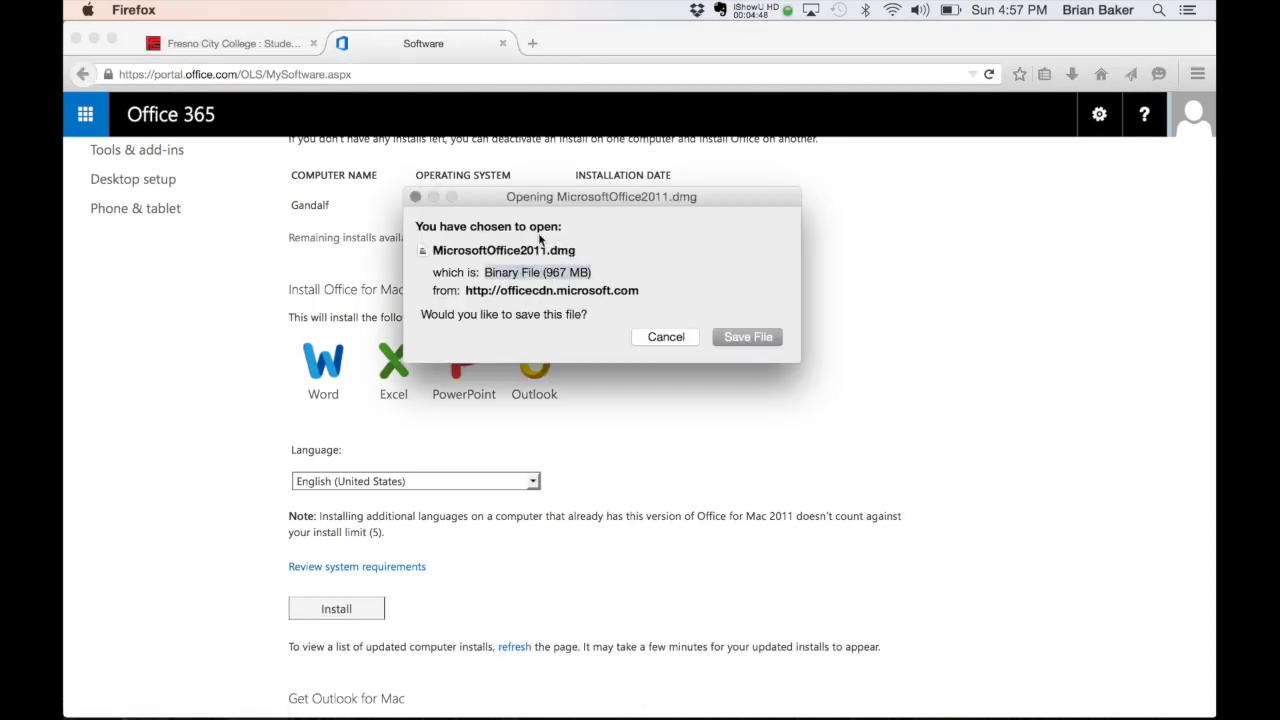
Step: Choose Save File to download MicrosoftOffice2011.dmg
left_click(740, 337)
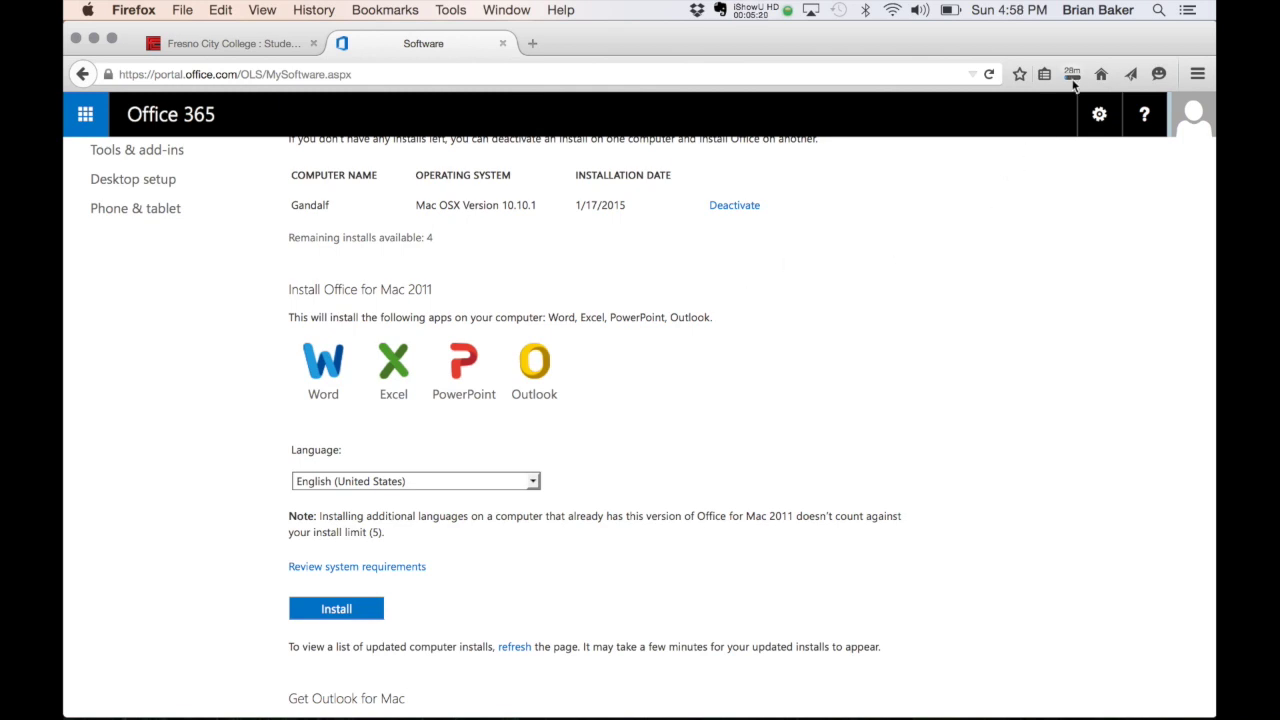
scroll(918, 393, "up", 4)
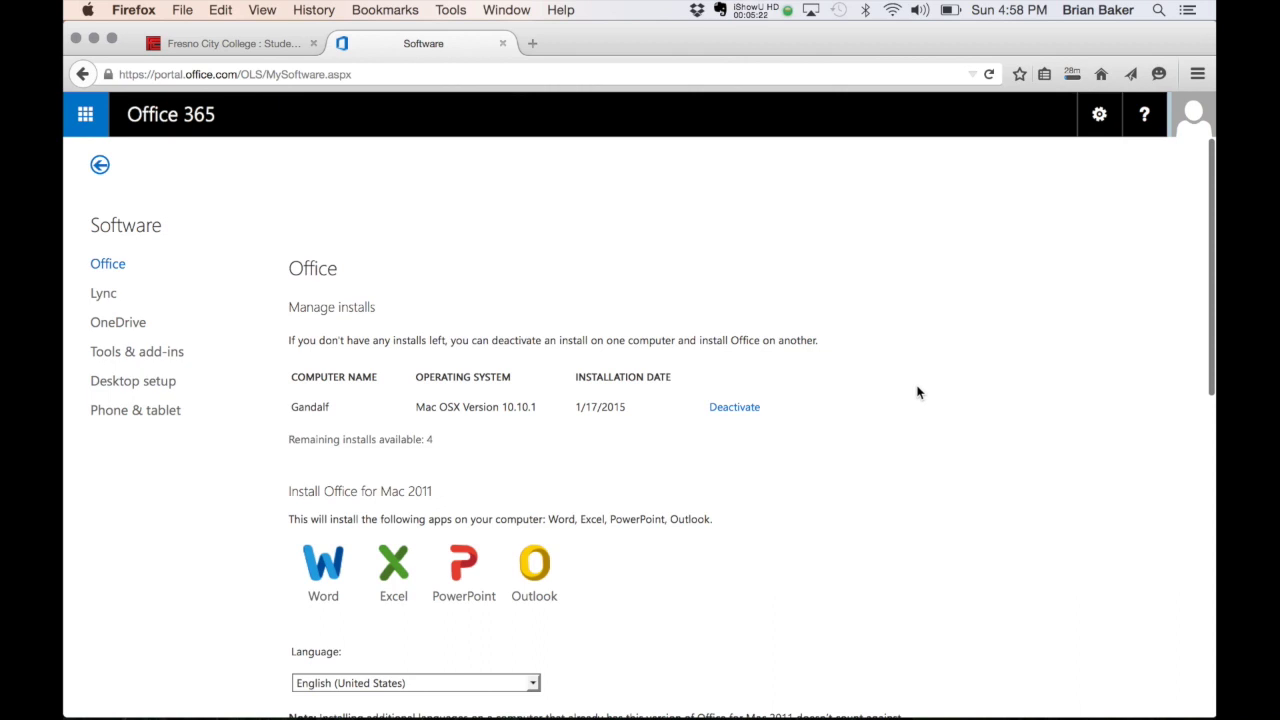